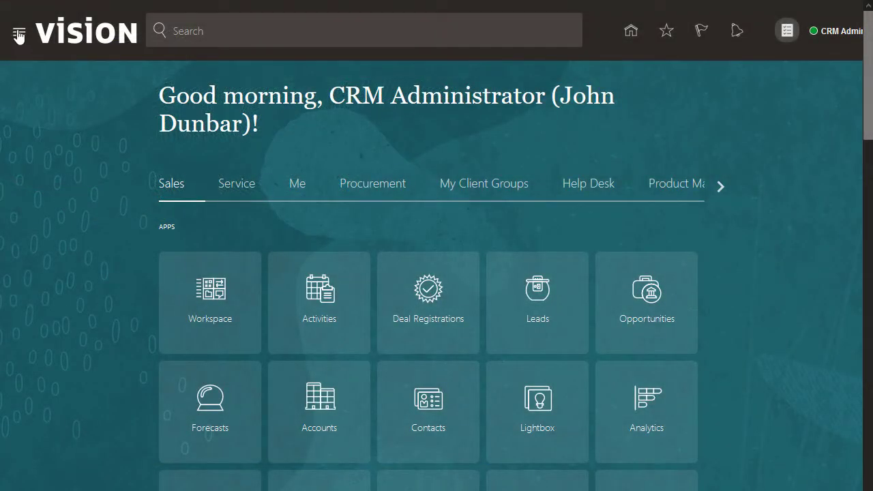
From the Navigator, expand My Enterprise to reach Setup and Maintenance.
left_click(18, 35)
scroll(526, 150, "down", 2)
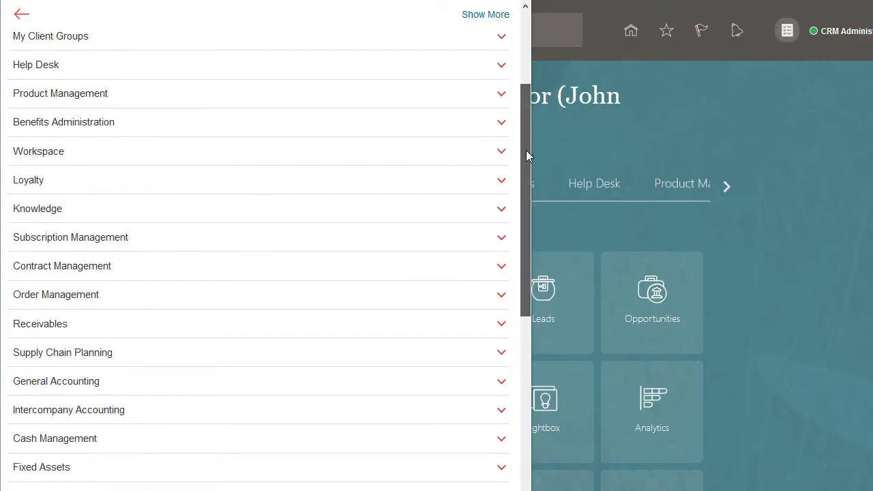
left_click_drag(526, 156, 524, 328)
left_click(500, 217)
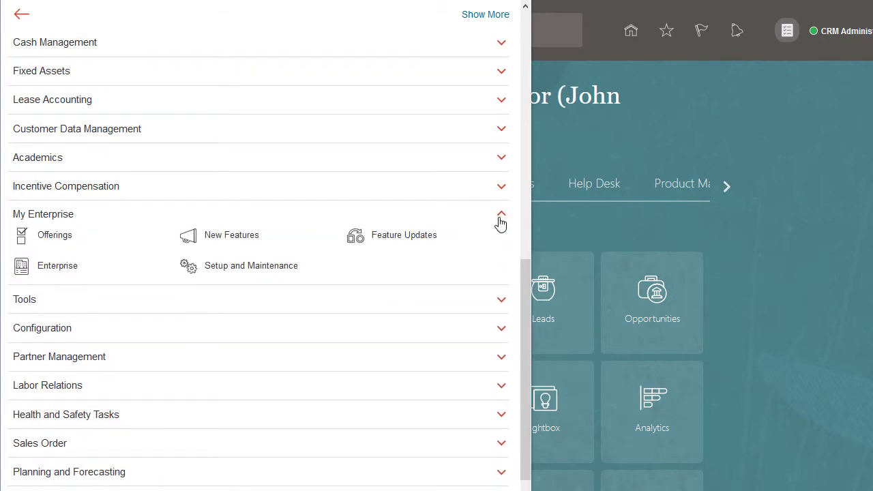
Switch the setup offering to Sales and open Manage Incentive Lookups under Incentives.
left_click(242, 270)
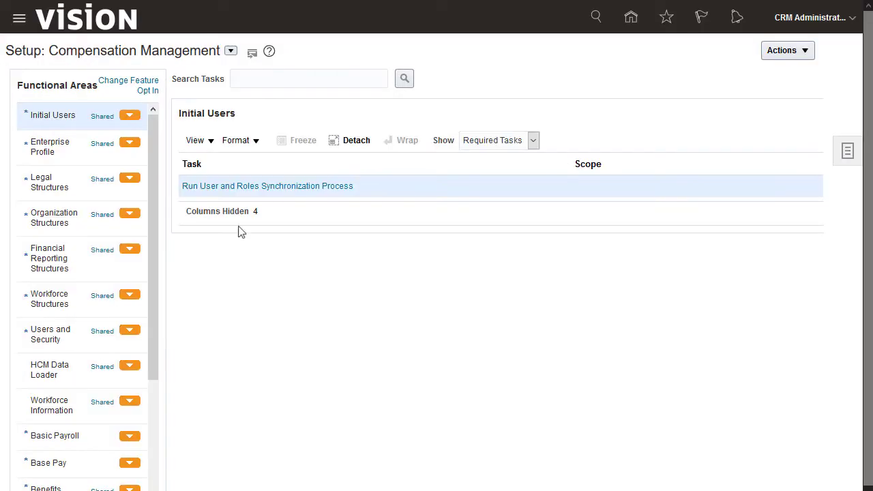
left_click(231, 52)
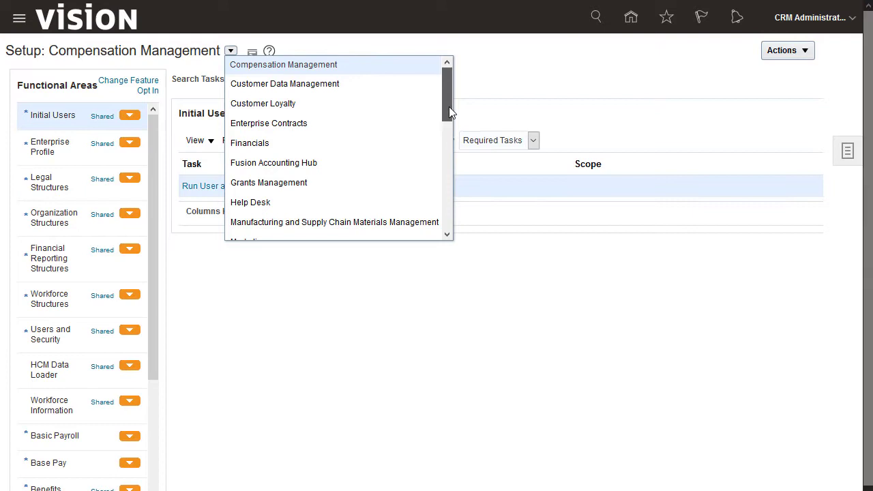
left_click_drag(449, 106, 437, 214)
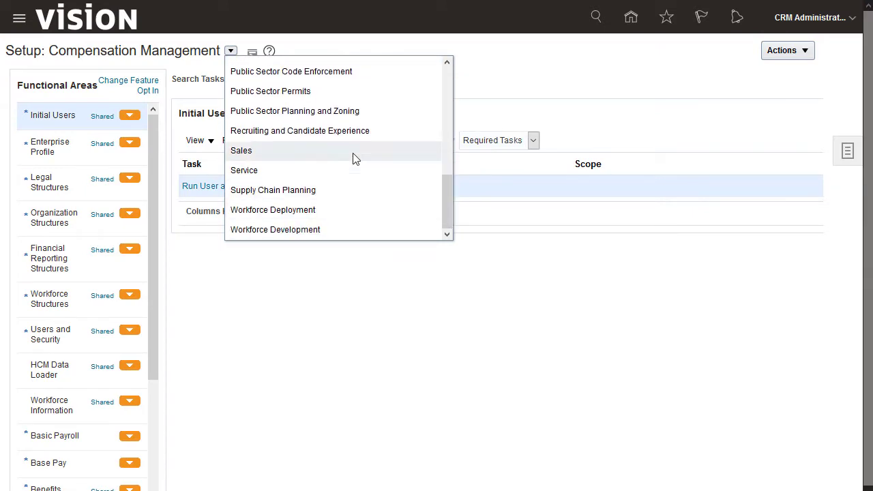
left_click(353, 153)
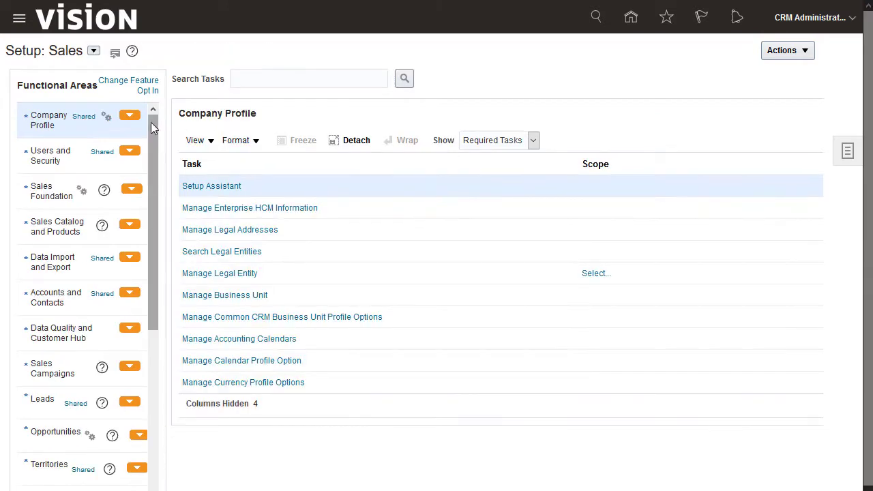
left_click_drag(151, 122, 151, 300)
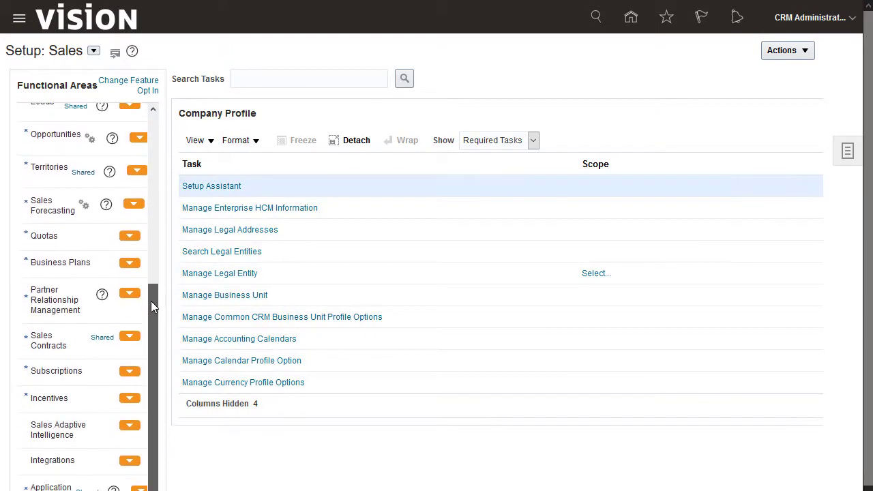
left_click(57, 400)
left_click(257, 214)
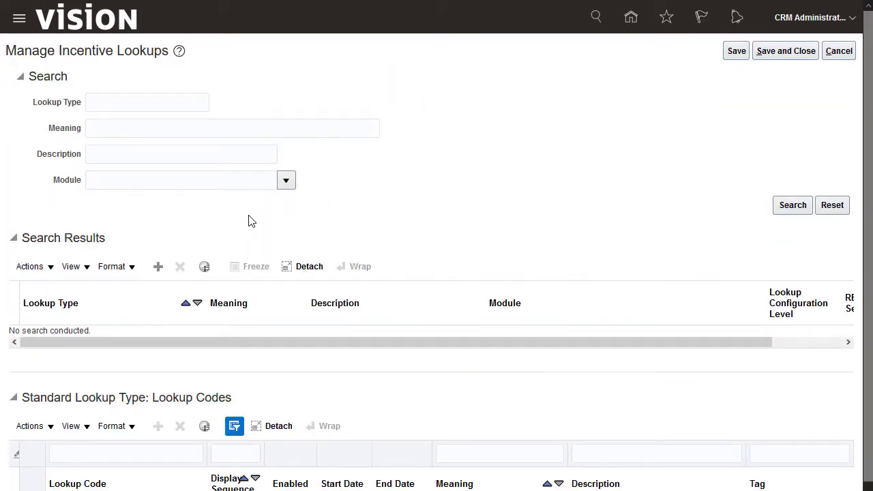
Add lookup type SUPT_ACCT_CLASS (Support Account Class, Shared) with codes PREMIER, GOLD, SILVER, and save.
left_click(158, 267)
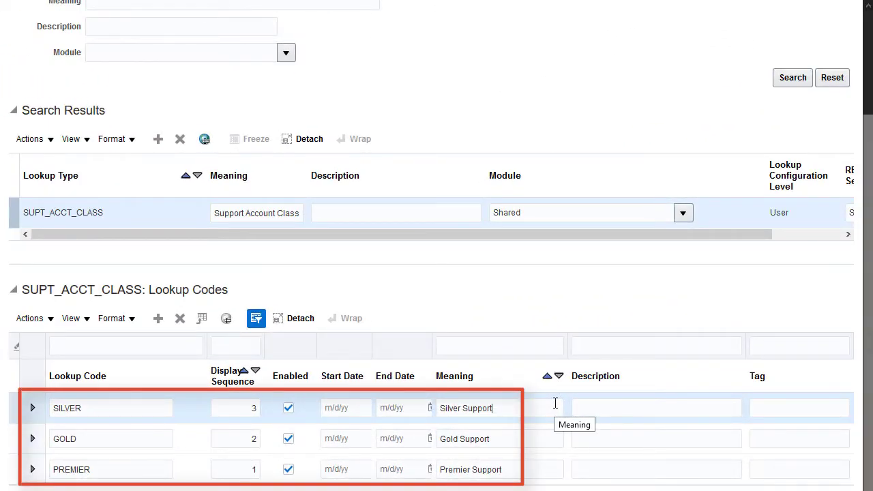
scroll(555, 403, "up", 4)
left_click(788, 49)
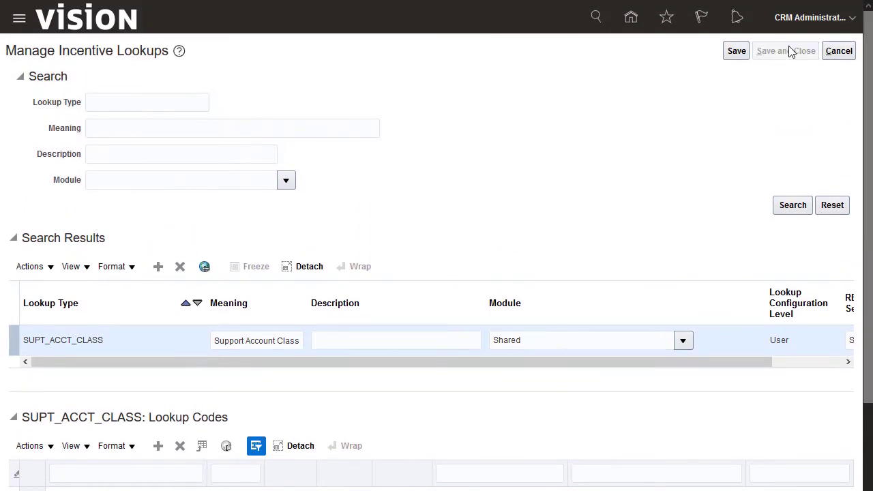
Show all Incentives tasks and open Manage Incentive Value Sets.
left_click(534, 141)
left_click(516, 158)
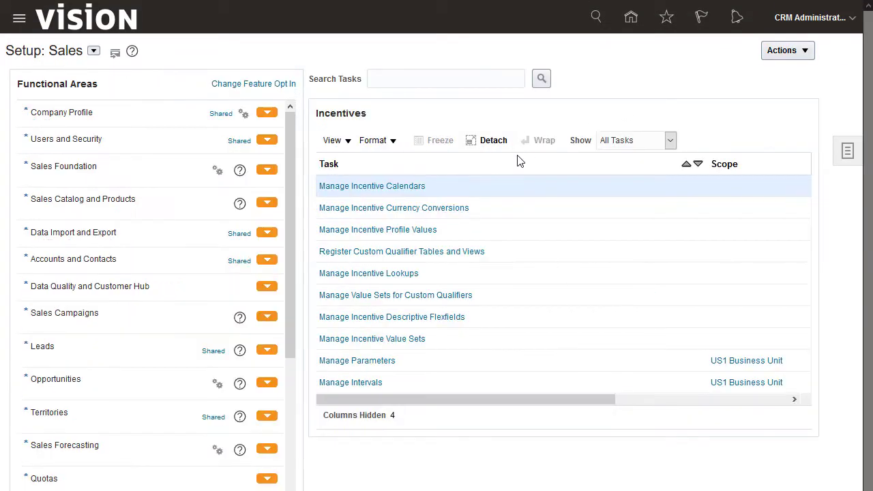
left_click(399, 340)
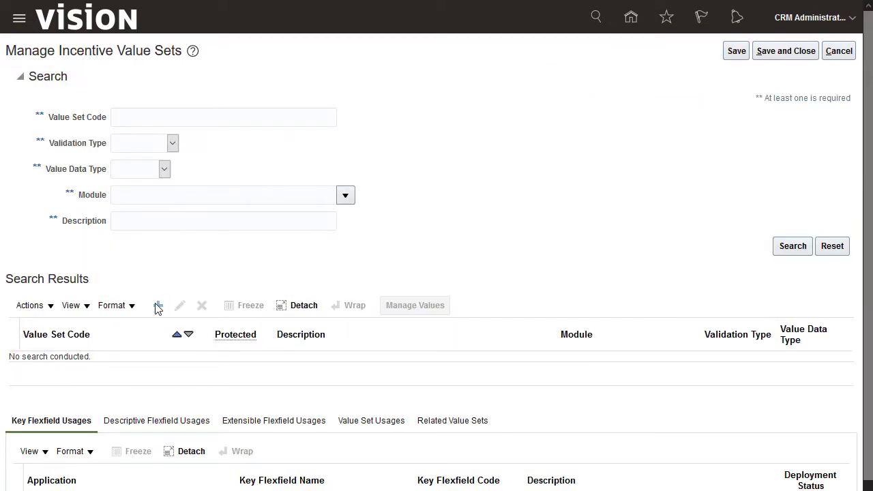
Create table-validated value set SUPT_ACCT_CLASS_LOV on FND_LOOKUP_VALUES_VL using LOOKUP_CODE and MEANING.
left_click(156, 306)
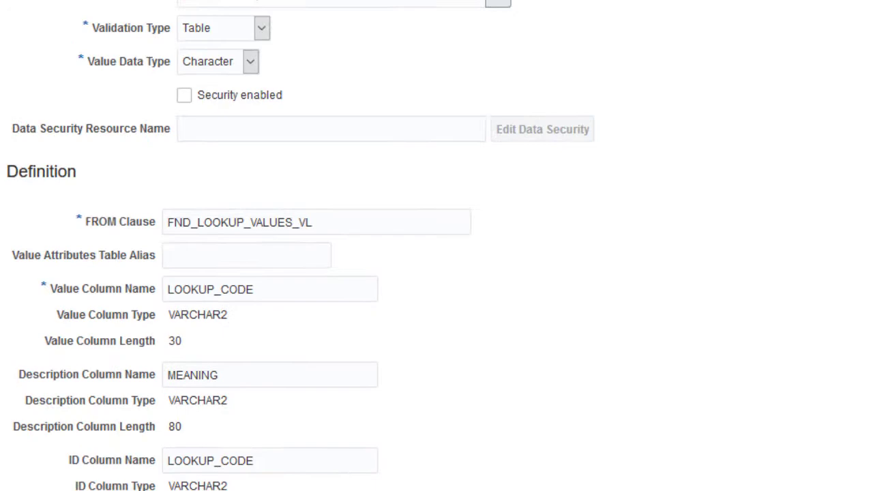
left_click(771, 49)
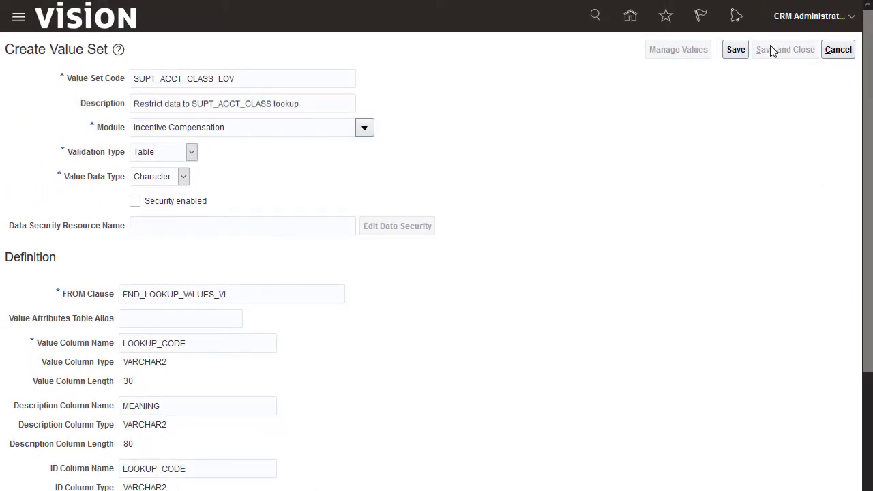
left_click(771, 50)
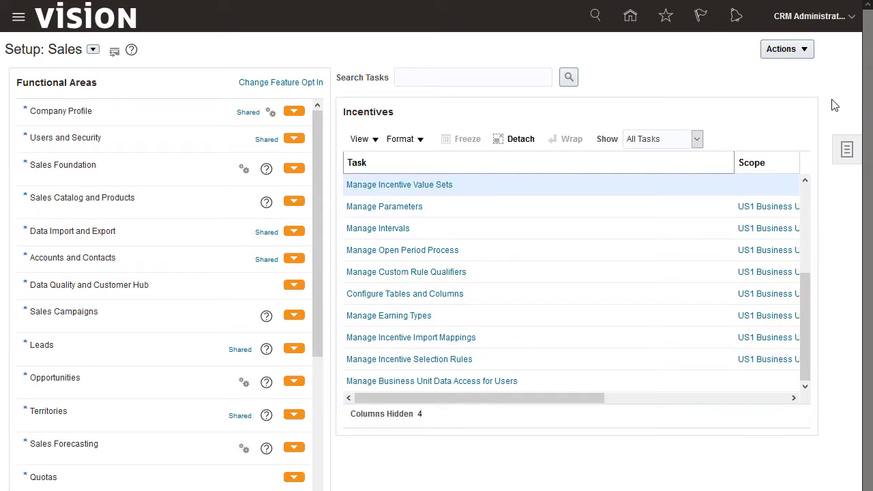
Search incentive descriptive flexfields for codes containing CN and select Base Transaction.
left_click_drag(805, 318, 805, 229)
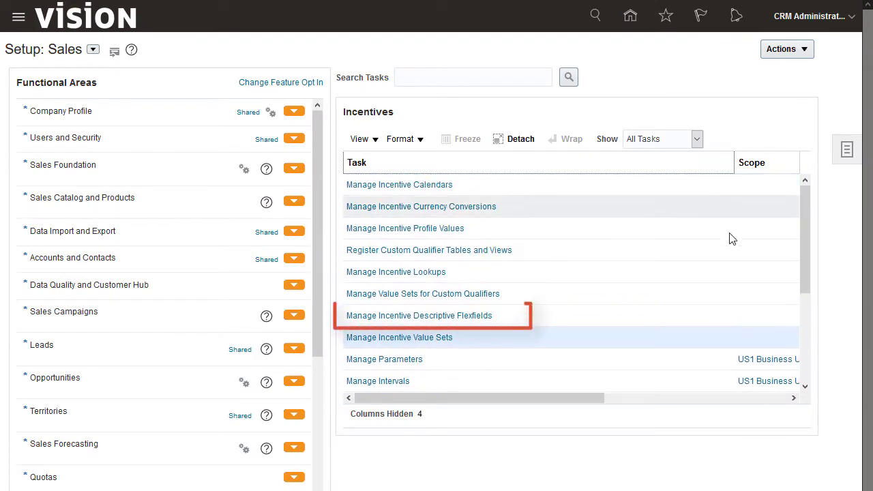
left_click(467, 316)
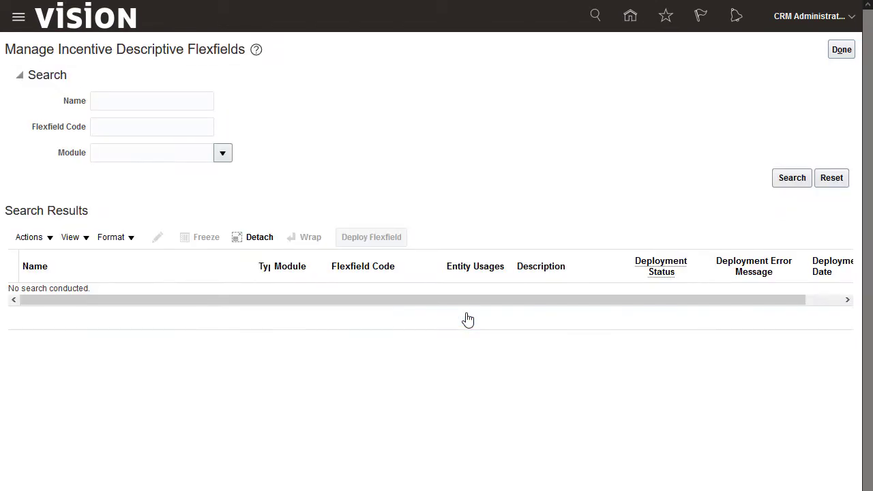
left_click(195, 126)
type("CN")
left_click(787, 179)
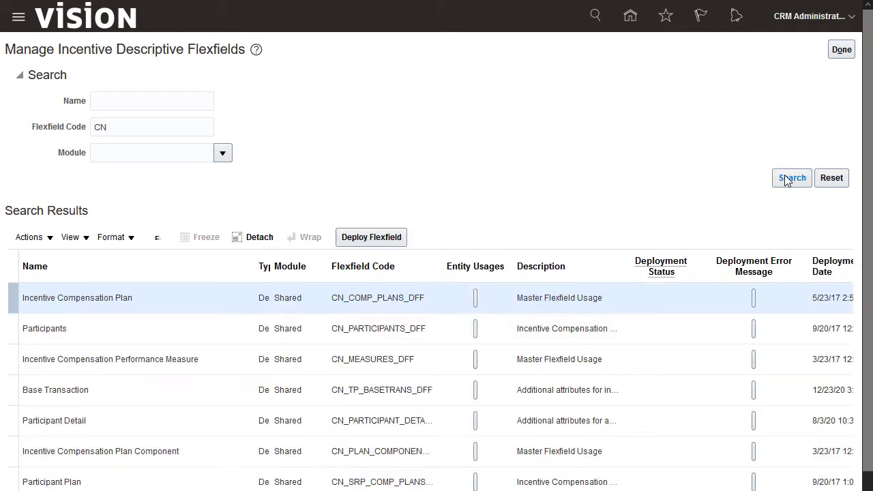
left_click(11, 390)
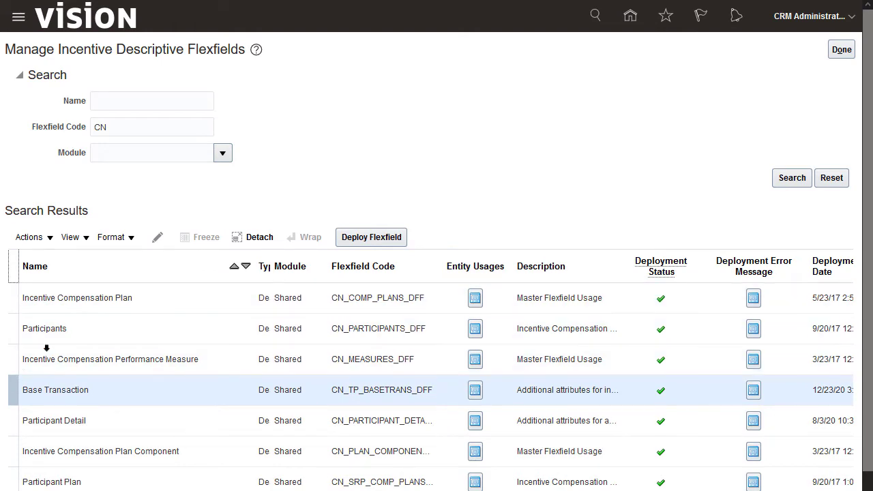
Add a Support Level global segment on ATTRIBUTE11 using SUPT_ACCT_CLASS_LOV.
left_click(154, 240)
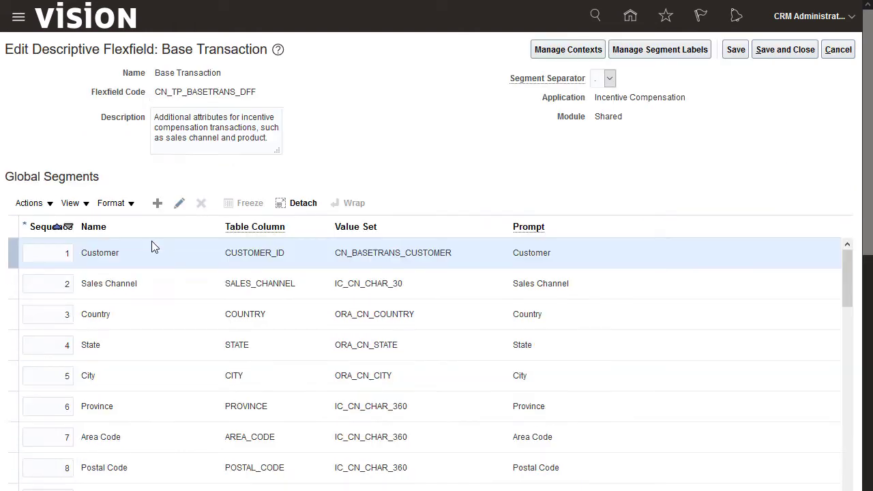
left_click(158, 203)
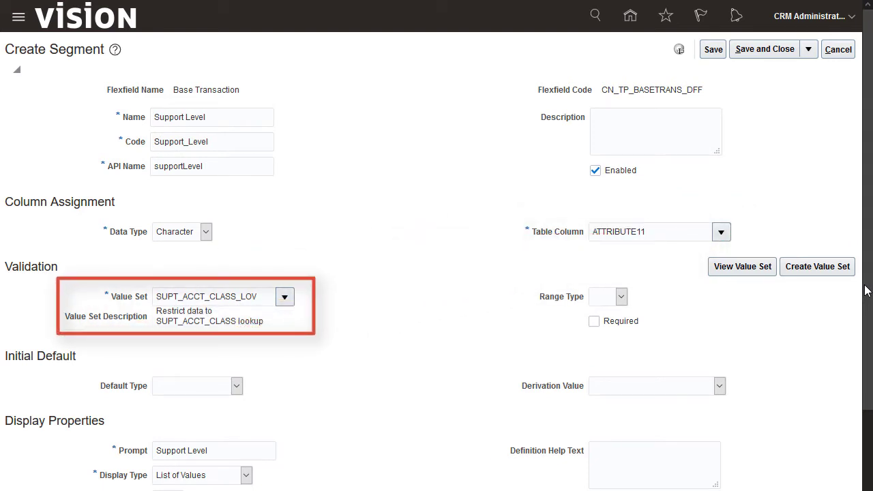
left_click(742, 53)
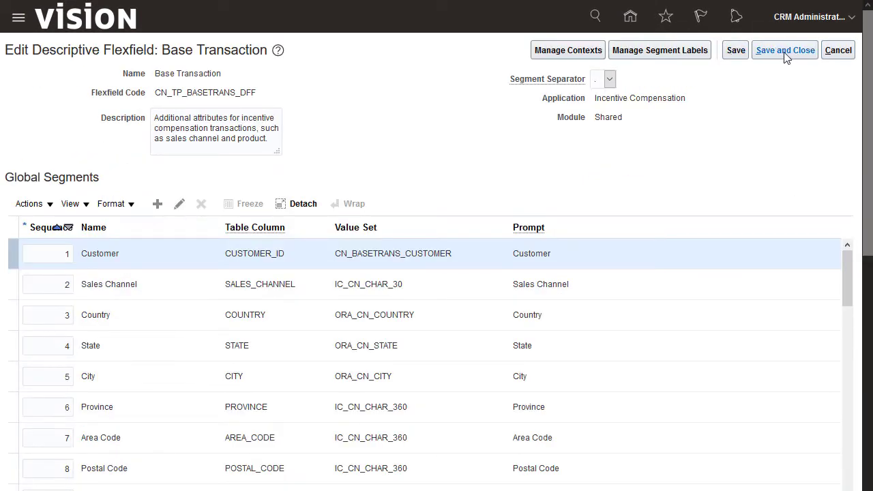
Save and deploy the Base Transaction flexfield, confirming the successful deployment.
left_click(783, 53)
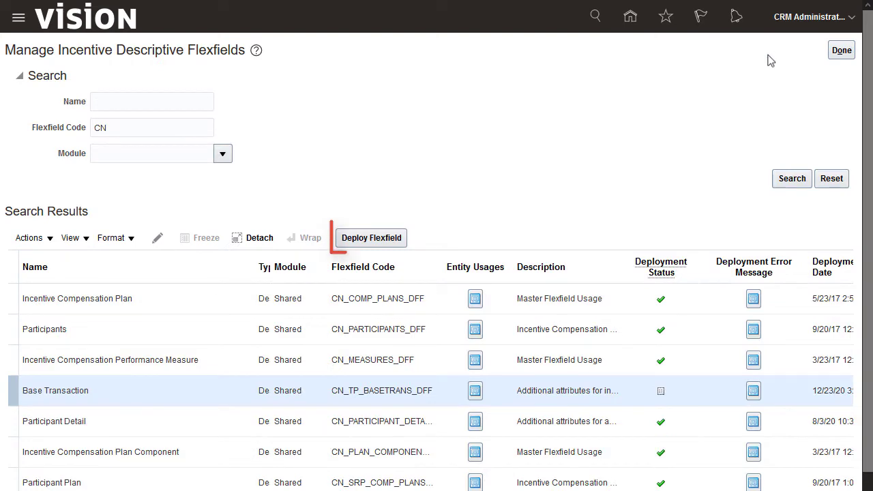
left_click(373, 242)
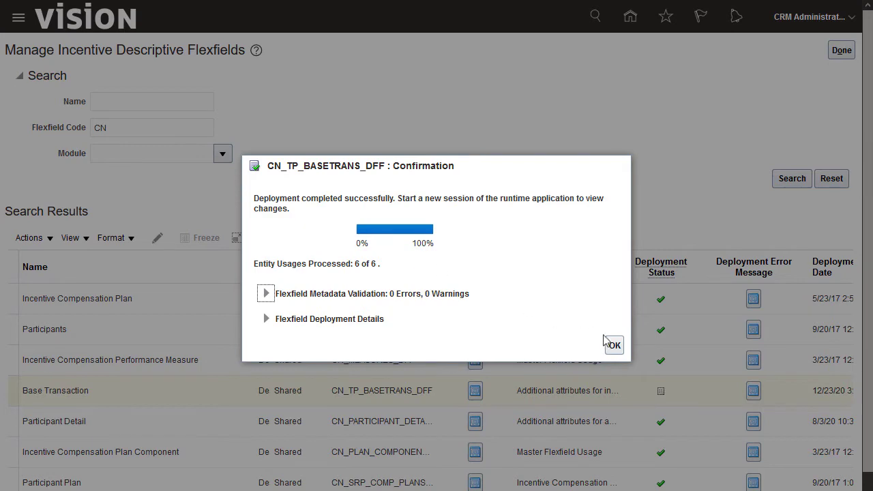
left_click(615, 345)
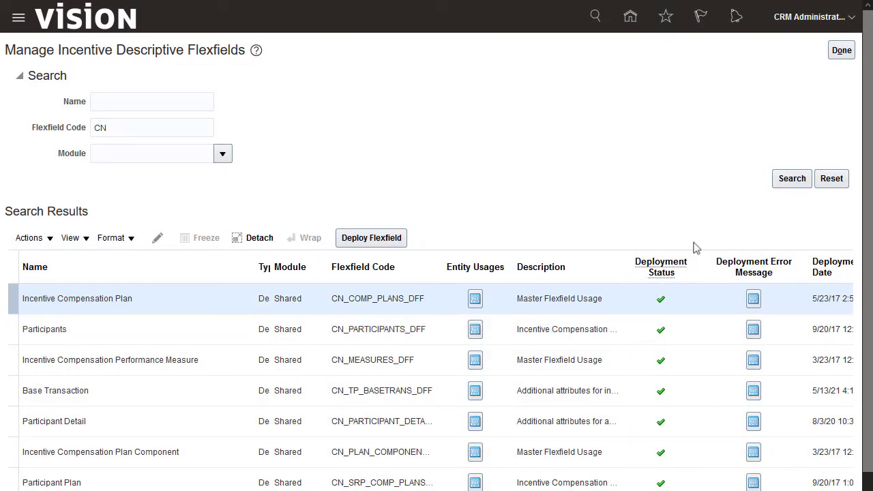
left_click(839, 55)
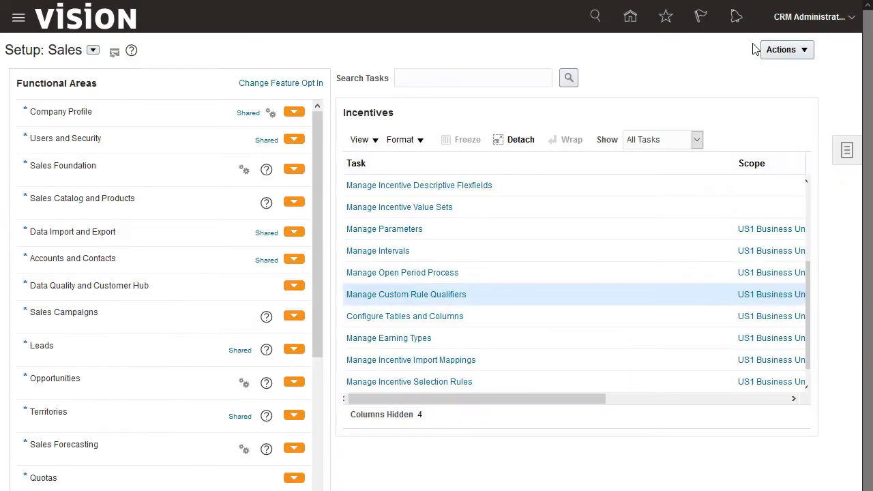
Start a new custom rule qualifier named Support Level, found through a name search.
left_click(442, 298)
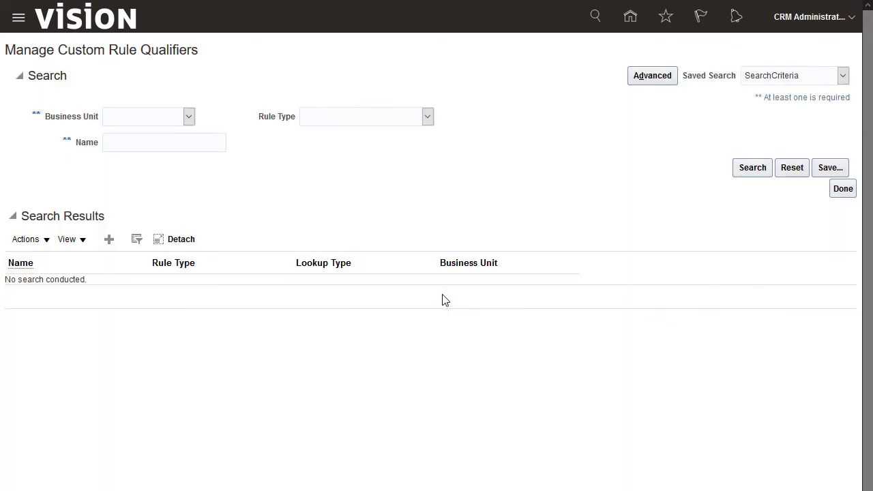
left_click(109, 243)
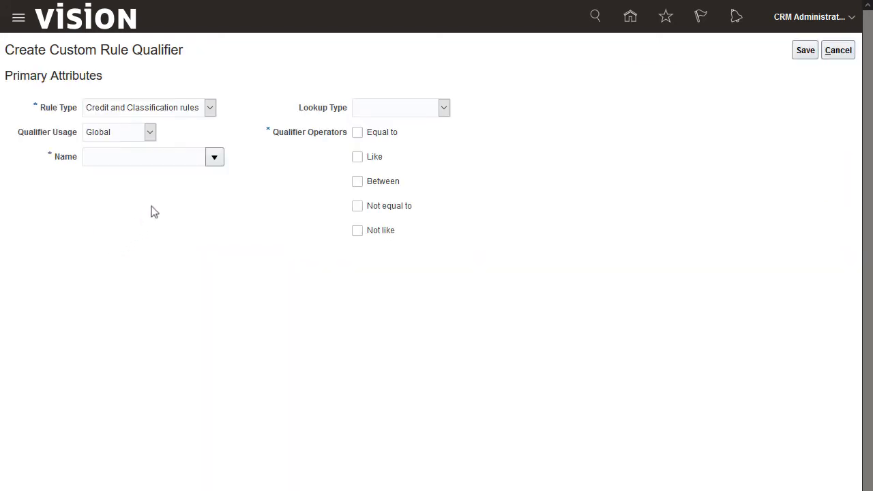
left_click(214, 158)
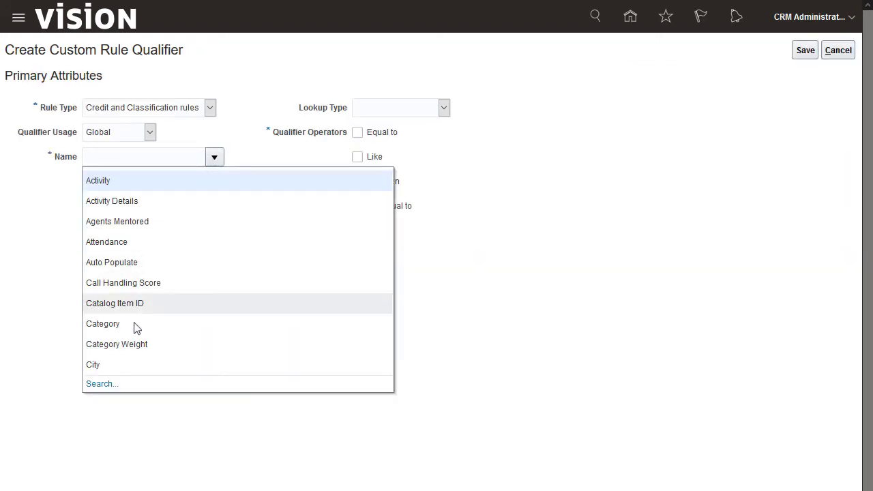
left_click(107, 387)
type("Support Level")
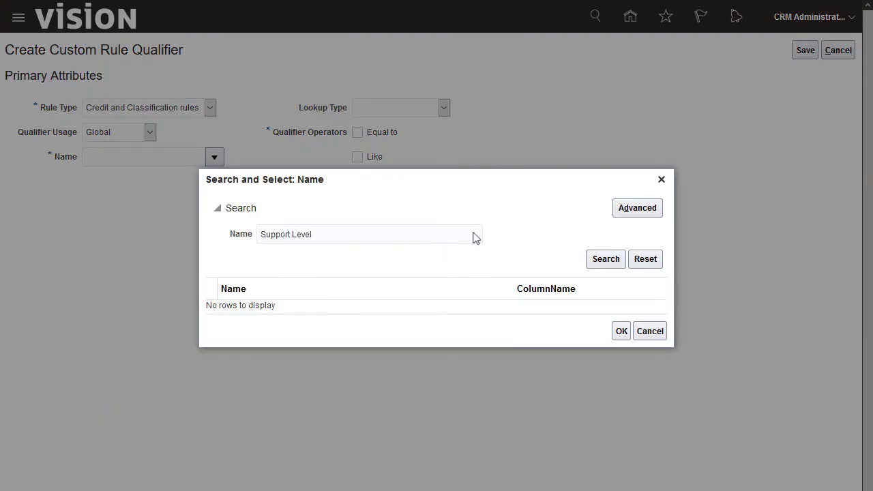
left_click(614, 262)
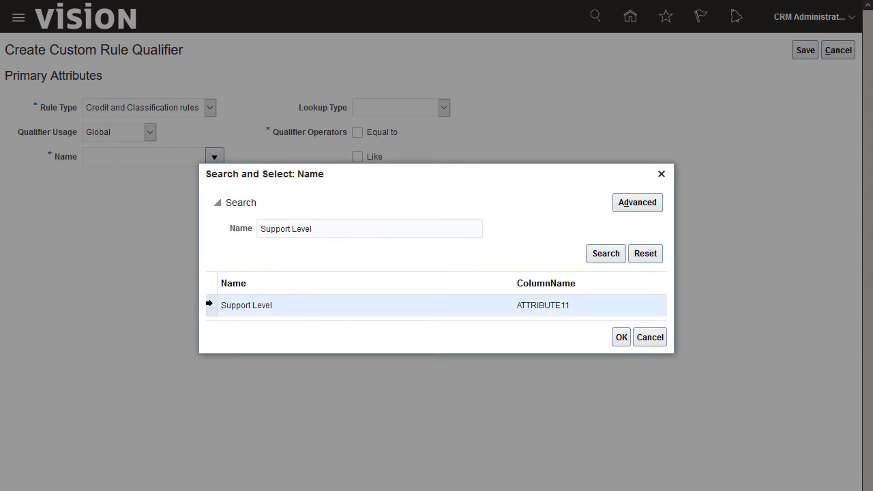
left_click(622, 338)
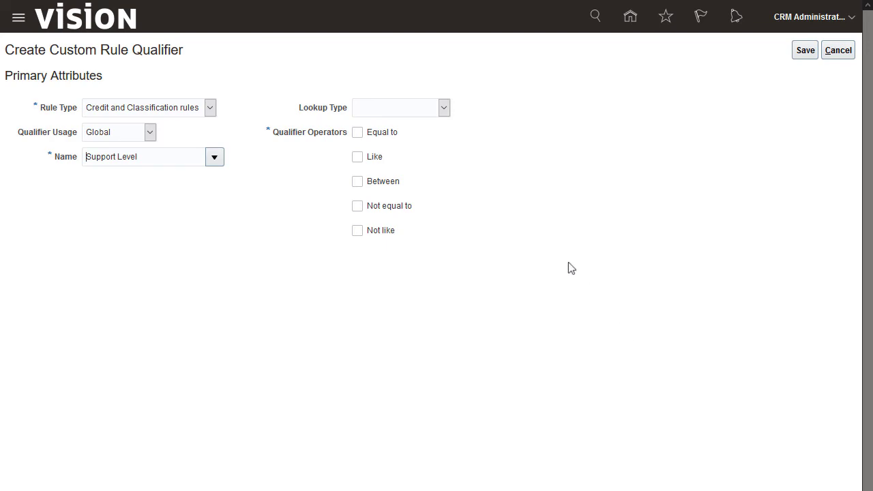
Set the qualifier's lookup type to Fixed Choice List with the Equal to operator, and save.
left_click(448, 107)
left_click(441, 139)
left_click(356, 133)
left_click(805, 50)
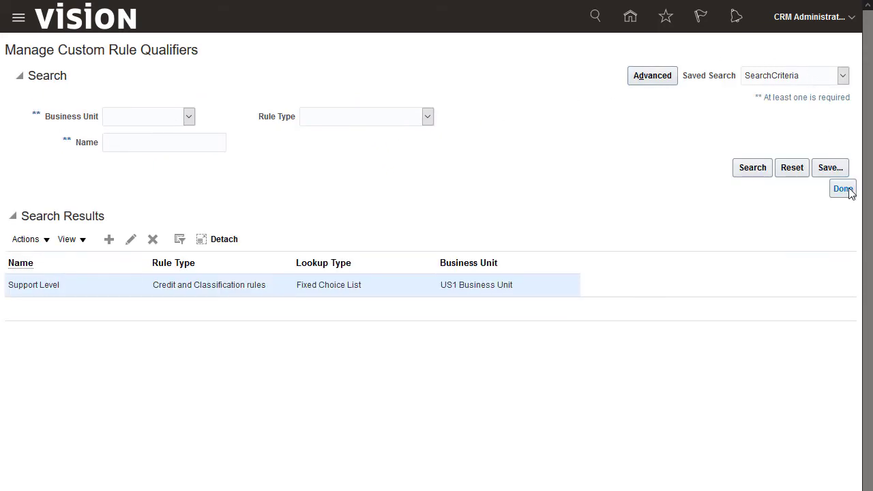
Open Configure Tables and Columns and show the CN_TP_TRANSACTIONS_ALL columns.
left_click(843, 189)
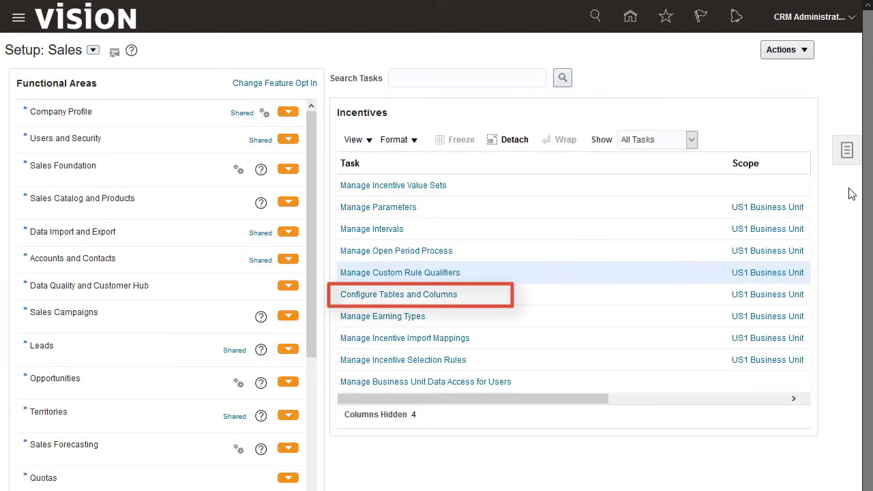
left_click(424, 299)
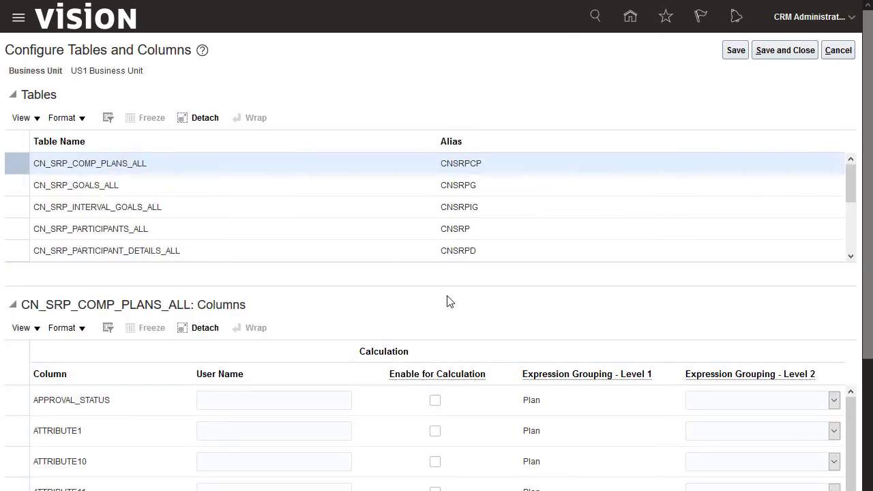
left_click_drag(850, 176, 851, 251)
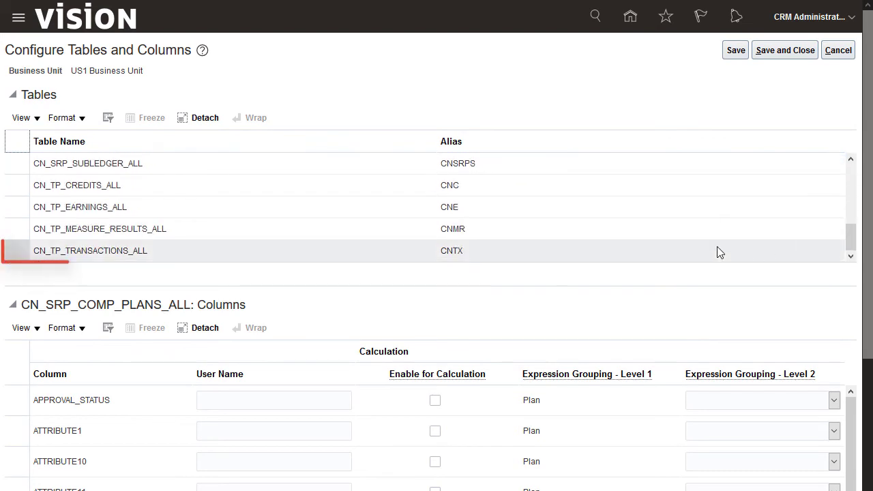
left_click(11, 256)
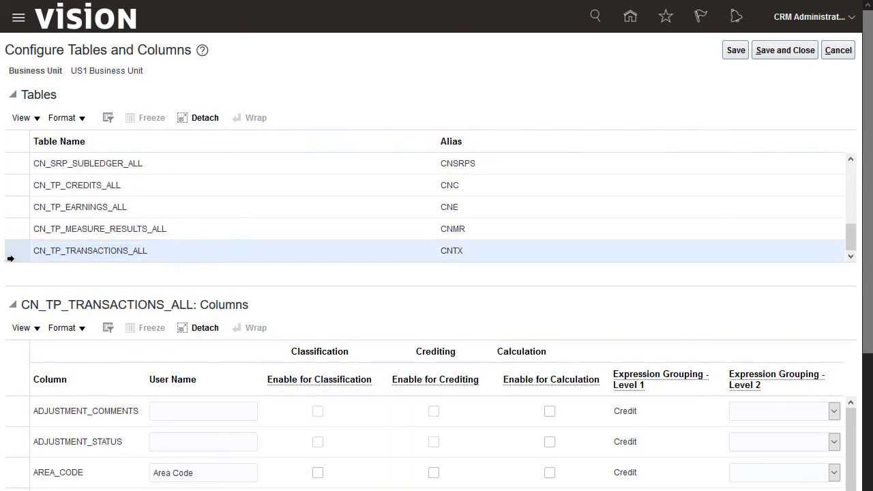
Enable ATTRIBUTE11 as Support Level for Classification and Crediting, and save the change.
scroll(795, 223, "down", 5)
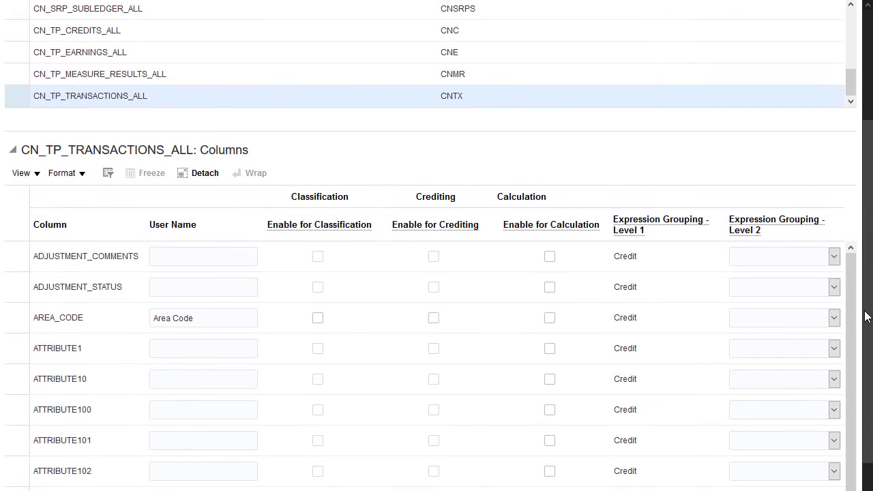
scroll(843, 259, "down", 2)
scroll(835, 366, "down", 5)
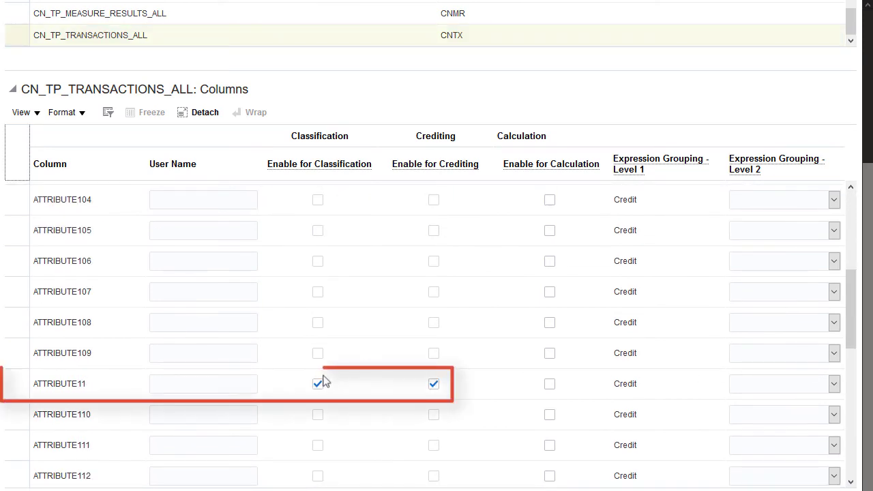
left_click(13, 383)
type("Support Level")
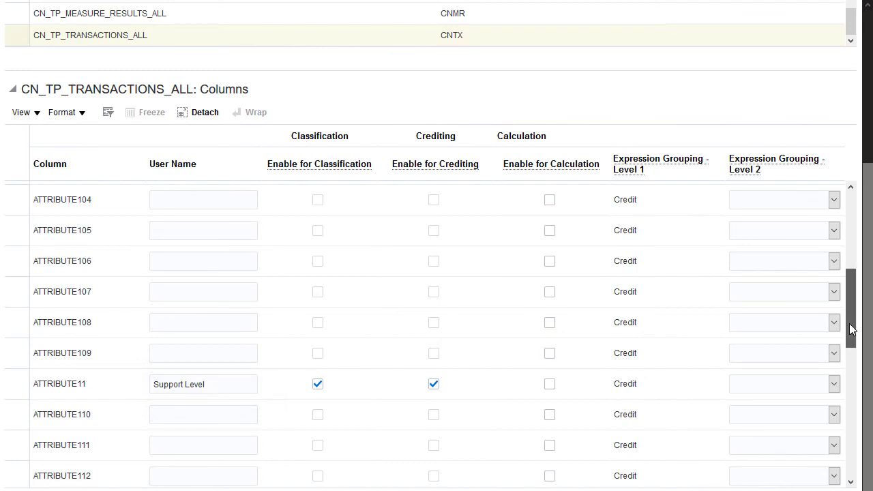
left_click_drag(851, 332, 870, 27)
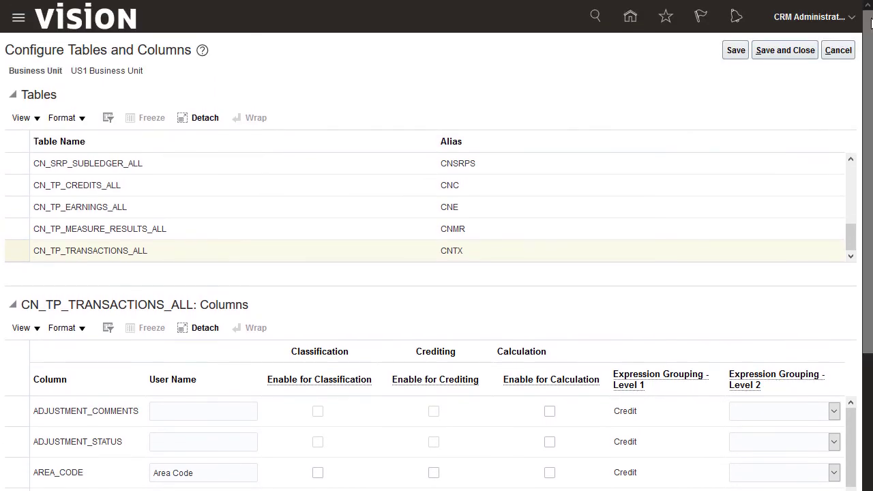
left_click(770, 54)
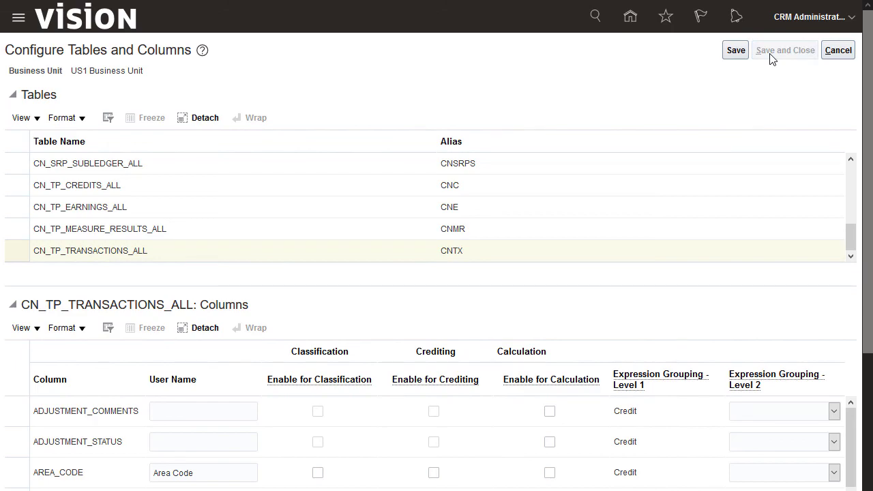
left_click(470, 154)
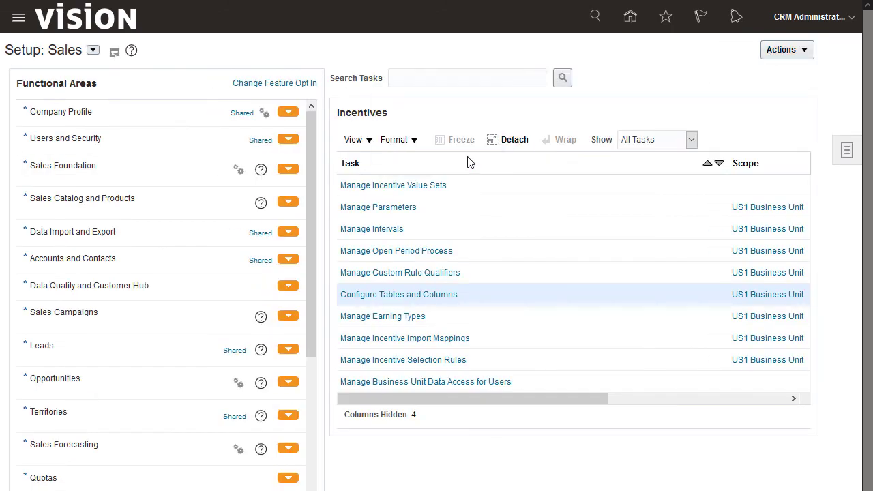